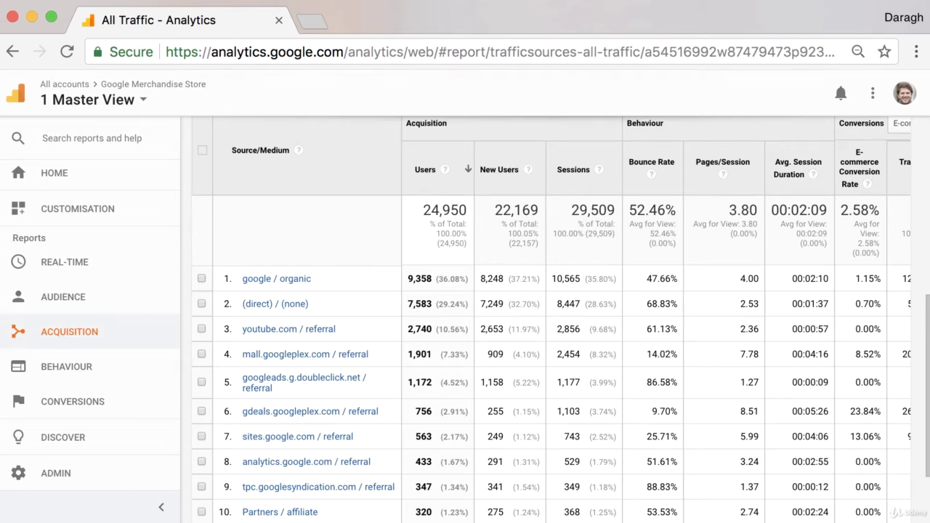
Expand Acquisition in the sidebar to list Overview, All Traffic, Source/Medium and Referrals.
{"action": "left_click", "coordinate": [118, 335]}
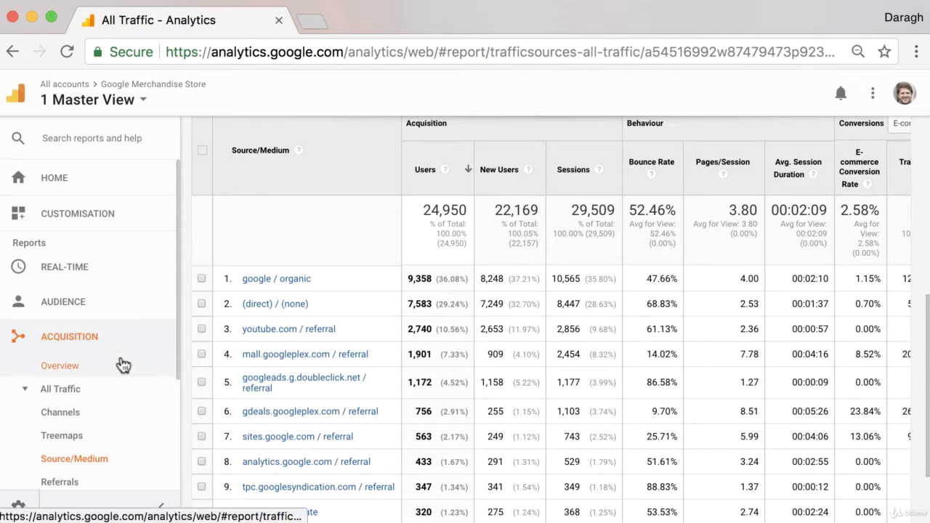
{"action": "scroll", "coordinate": [122, 364], "scroll_direction": "down", "scroll_amount": 1}
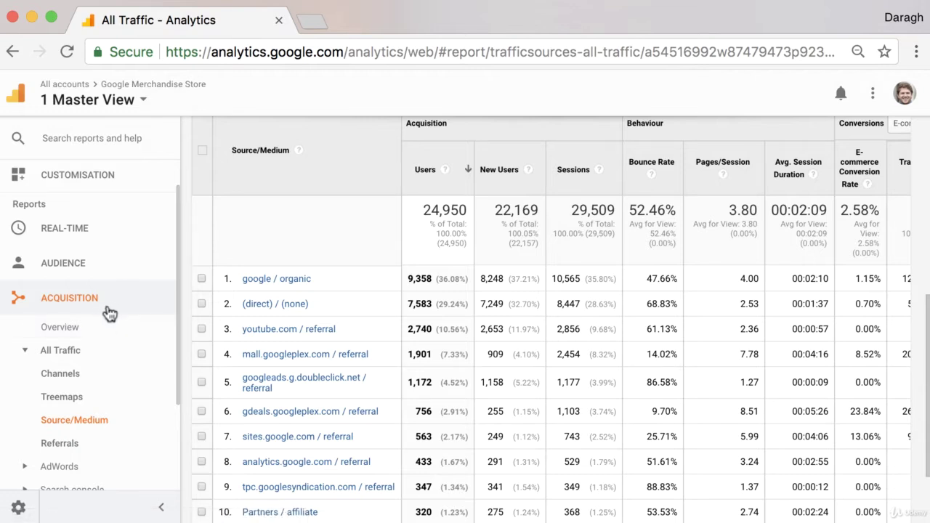
{"action": "scroll", "coordinate": [106, 405], "scroll_direction": "down", "scroll_amount": 1}
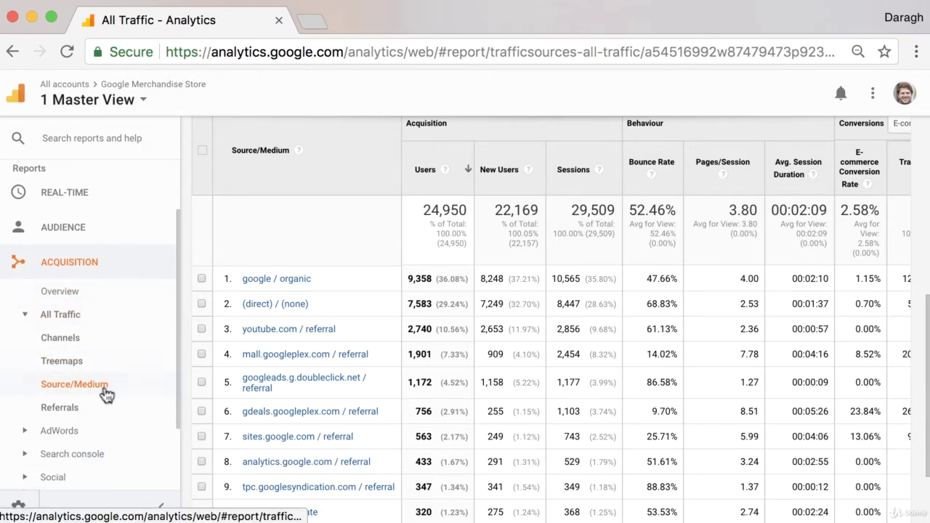
{"action": "scroll", "coordinate": [353, 345], "scroll_direction": "down", "scroll_amount": 1}
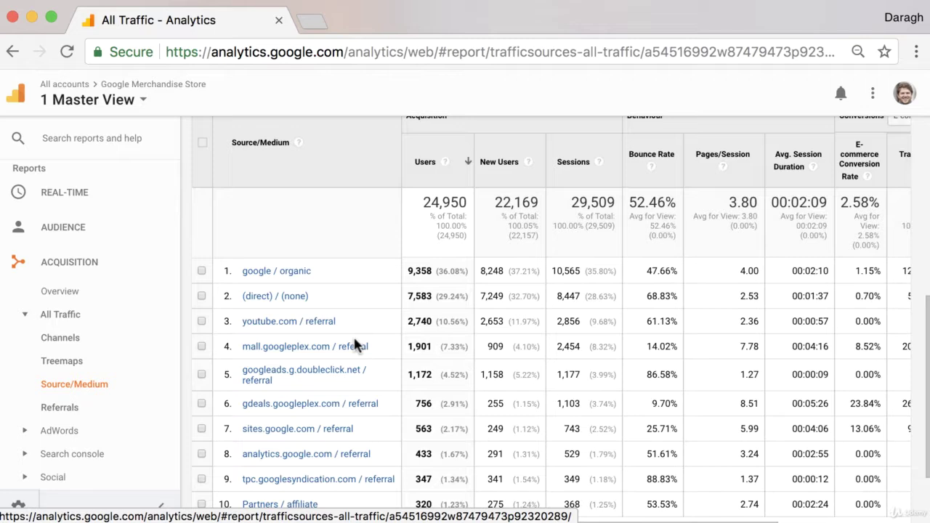
{"action": "scroll", "coordinate": [351, 341], "scroll_direction": "up", "scroll_amount": 2}
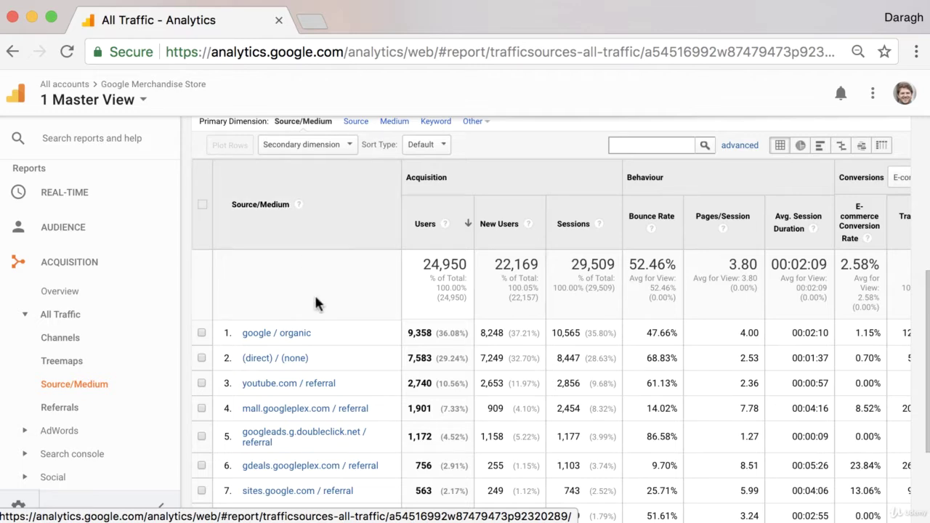
{"action": "scroll", "coordinate": [316, 304], "scroll_direction": "up", "scroll_amount": 1}
{"action": "scroll", "coordinate": [315, 304], "scroll_direction": "right", "scroll_amount": 1}
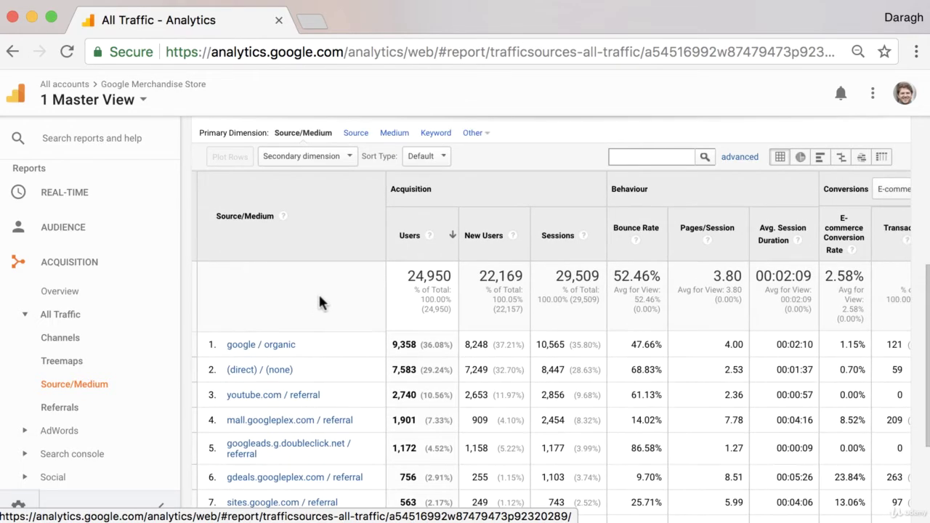
{"action": "scroll", "coordinate": [310, 301], "scroll_direction": "down", "scroll_amount": 1}
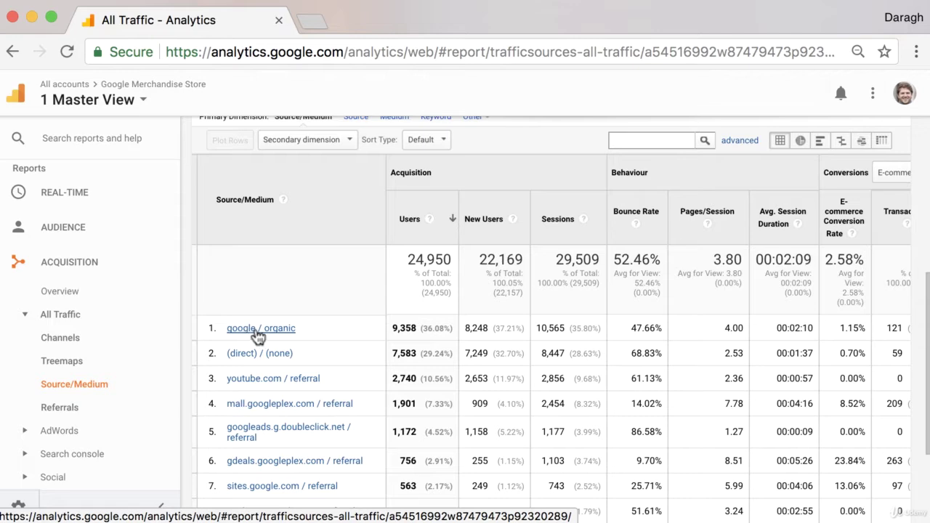
{"action": "scroll", "coordinate": [311, 332], "scroll_direction": "down", "scroll_amount": 2}
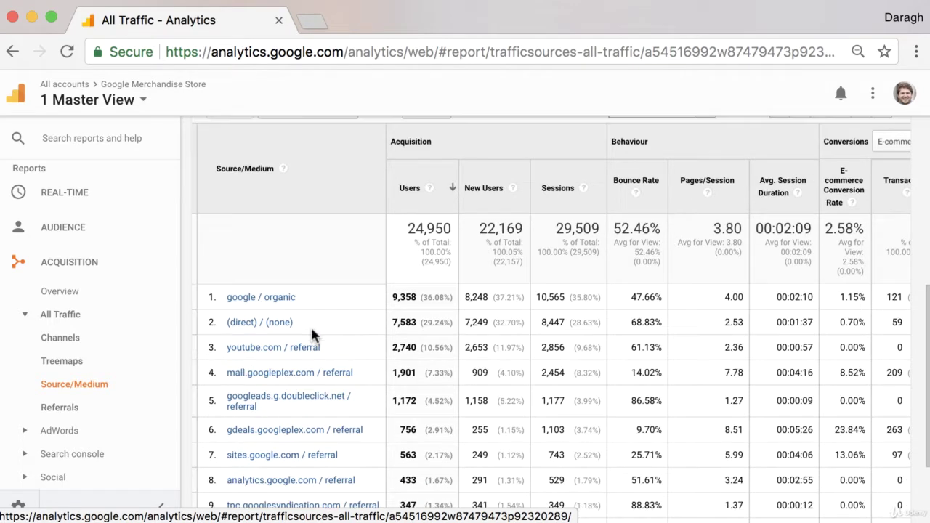
Show 25 rows per page in the Source/Medium table and review the expanded list.
{"action": "left_click", "coordinate": [742, 485]}
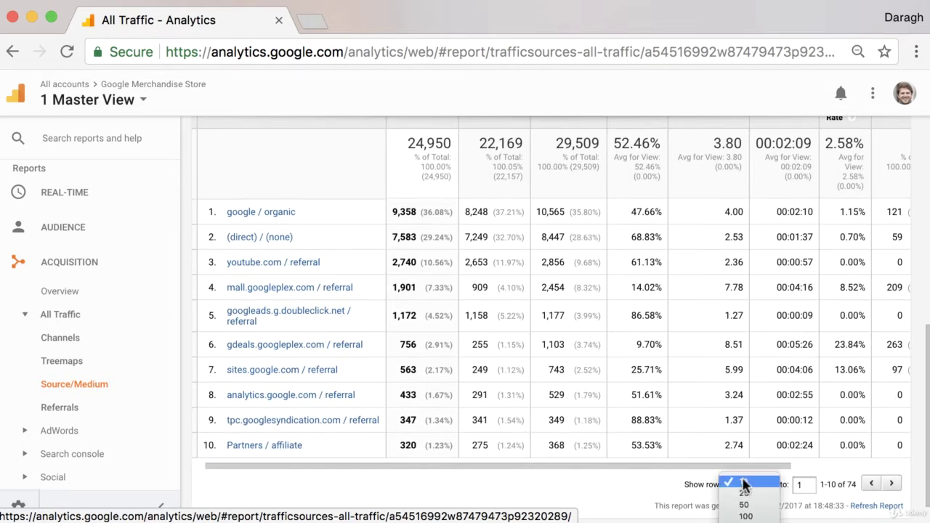
{"action": "left_click", "coordinate": [745, 493]}
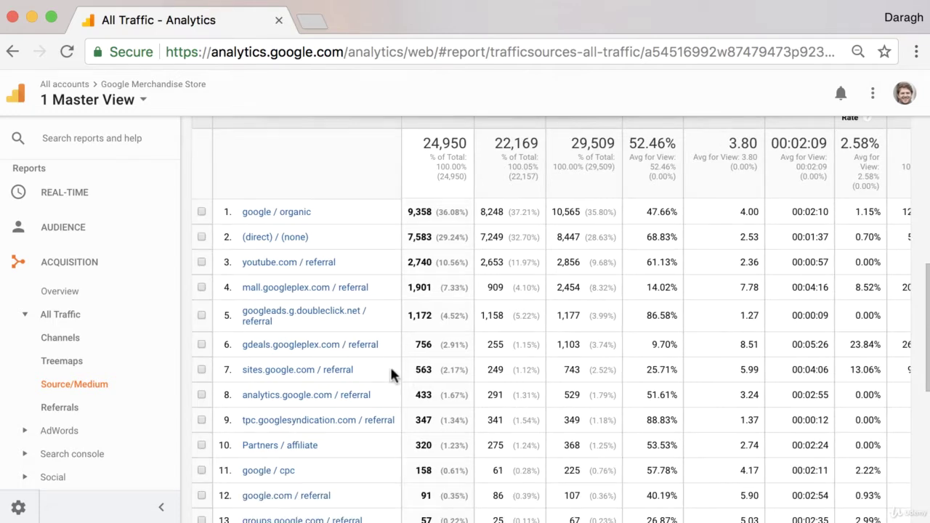
{"action": "scroll", "coordinate": [305, 427], "scroll_direction": "down", "scroll_amount": 1}
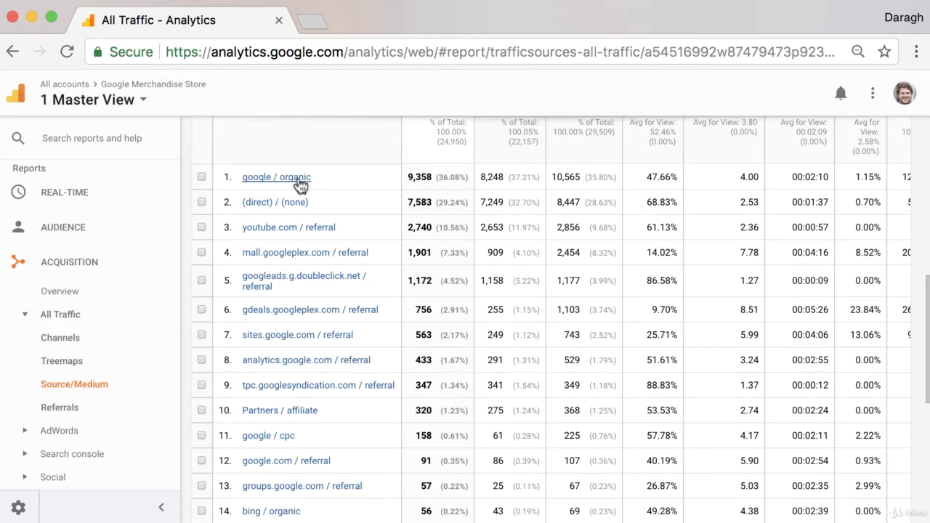
{"action": "scroll", "coordinate": [427, 174], "scroll_direction": "up", "scroll_amount": 2}
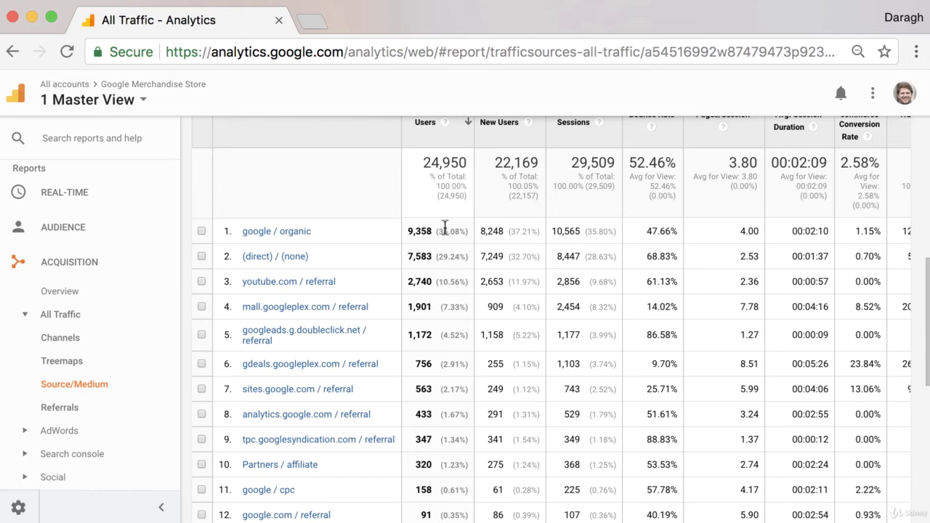
{"action": "mouse_move", "coordinate": [438, 231]}
{"action": "left_mouse_down"}
{"action": "mouse_move", "coordinate": [460, 230]}
{"action": "mouse_move", "coordinate": [448, 224]}
{"action": "left_mouse_up"}
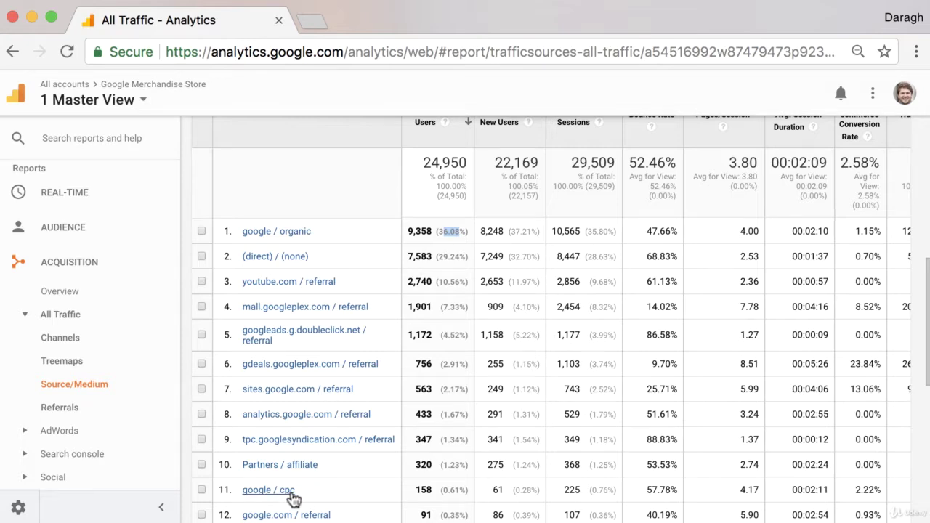
{"action": "scroll", "coordinate": [295, 259], "scroll_direction": "down", "scroll_amount": 1}
{"action": "scroll", "coordinate": [295, 259], "scroll_direction": "up", "scroll_amount": 3}
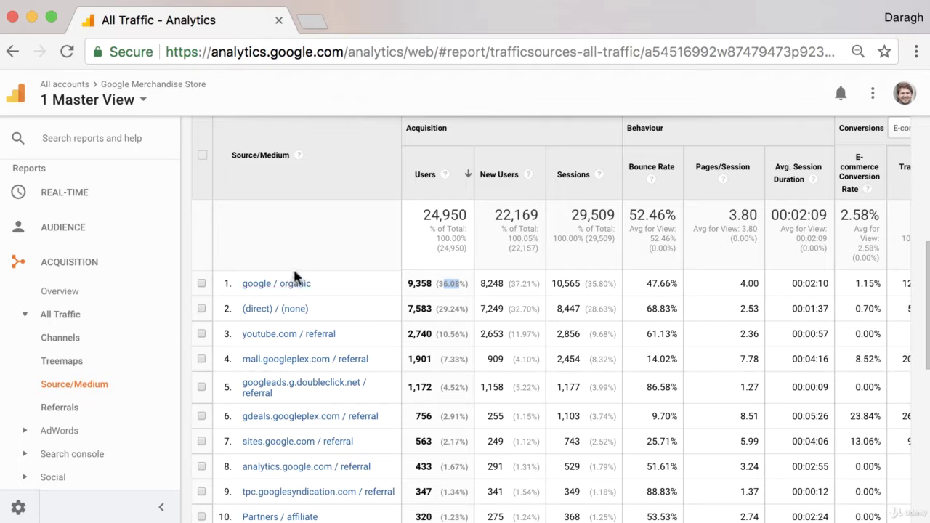
Highlight google / organic's 36.08% user share and zoom out to reveal Transactions and Revenue.
{"action": "left_click", "coordinate": [316, 252]}
{"action": "scroll", "coordinate": [341, 262], "scroll_direction": "up", "scroll_amount": 2}
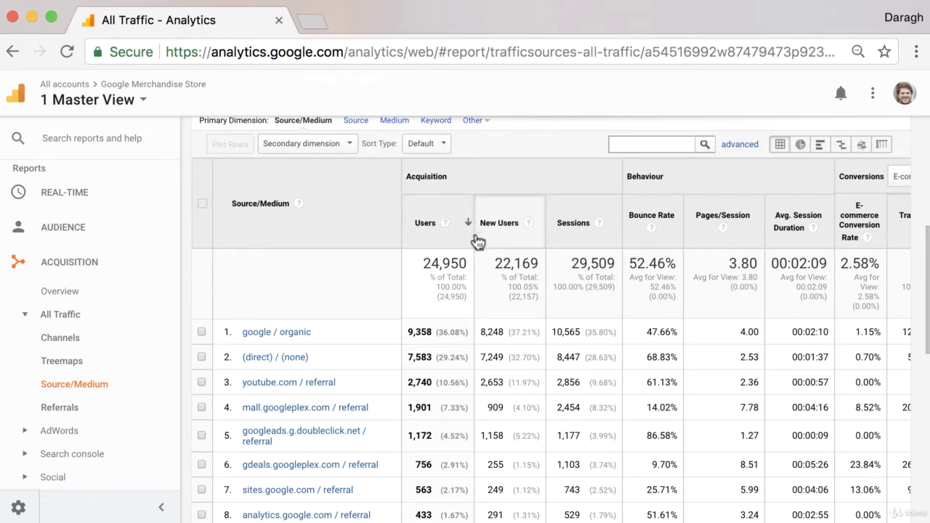
{"action": "scroll", "coordinate": [380, 336], "scroll_direction": "down", "scroll_amount": 1}
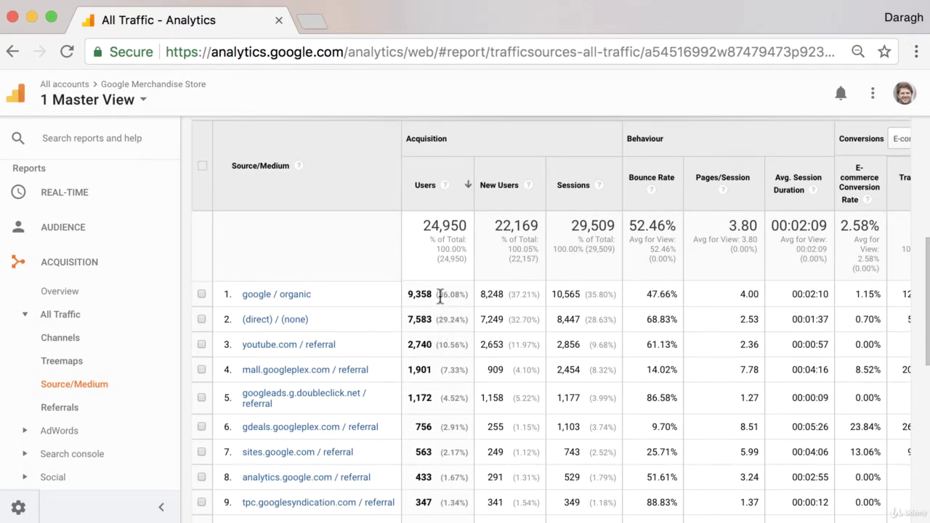
{"action": "left_click_drag", "start_coordinate": [437, 294], "coordinate": [463, 294]}
{"action": "key", "text": "super+minus"}
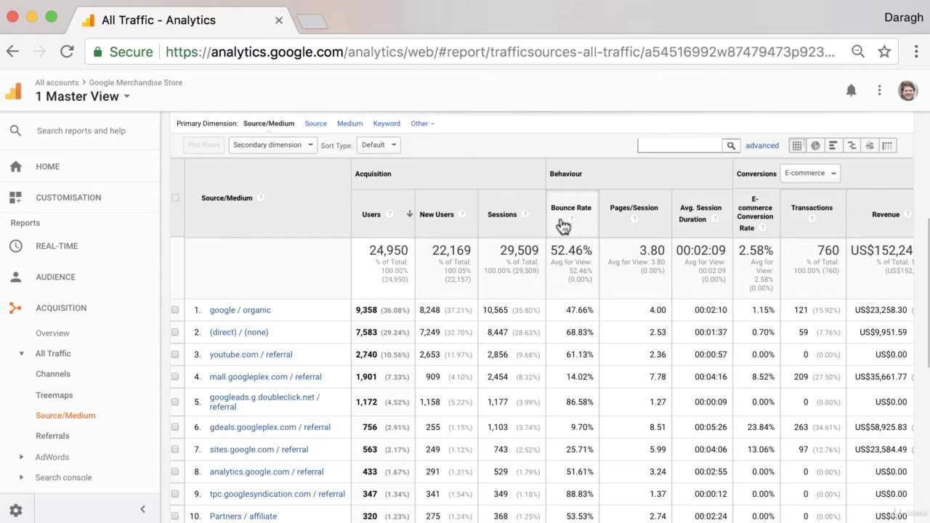
Compare each source's Bounce Rate against the 52.46% site average, google / organic at -9.15%.
{"action": "left_click", "coordinate": [851, 147]}
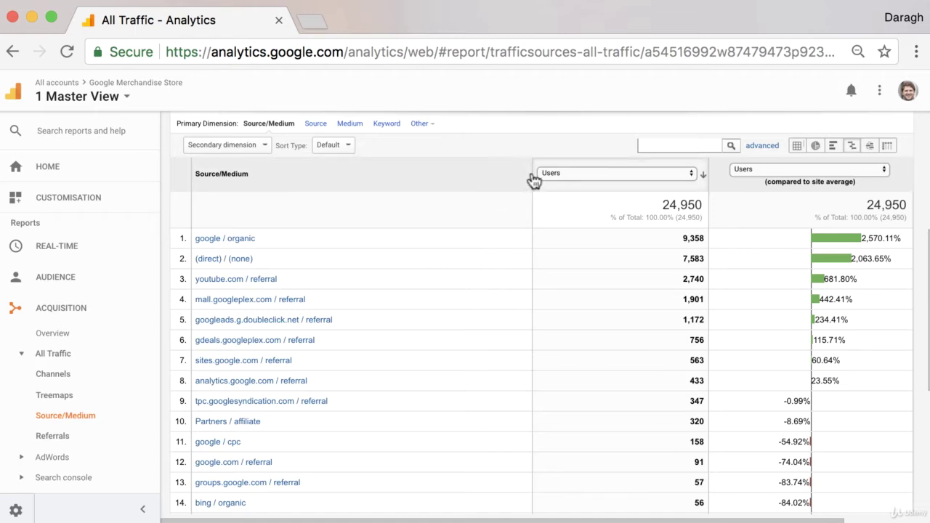
{"action": "left_click", "coordinate": [852, 170]}
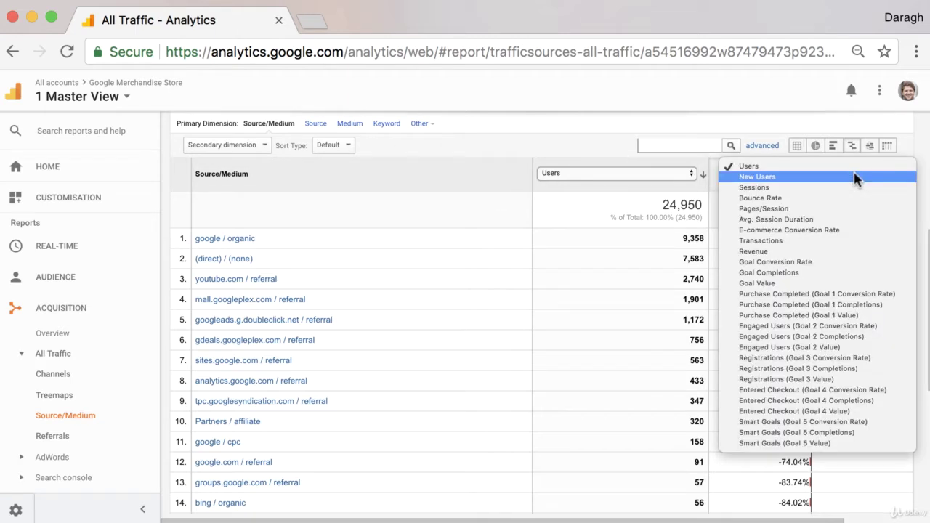
{"action": "left_click", "coordinate": [846, 199]}
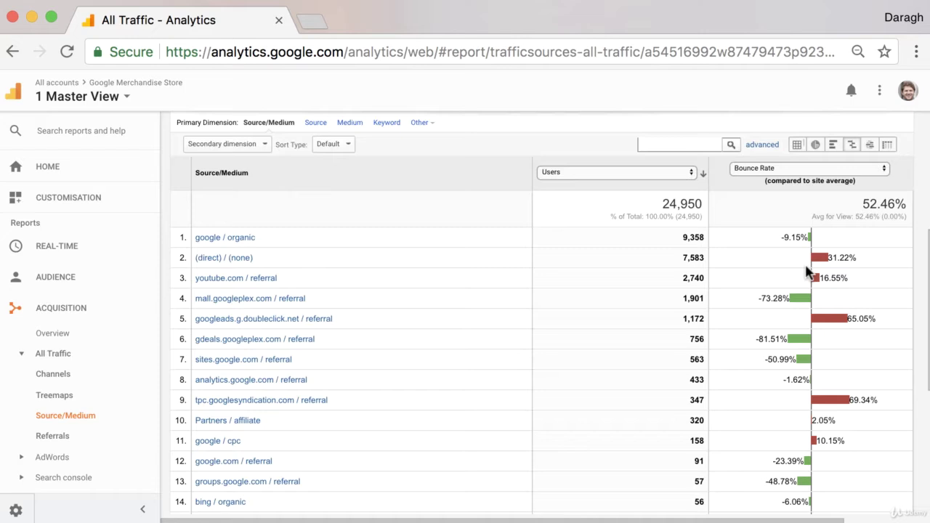
{"action": "scroll", "coordinate": [807, 272], "scroll_direction": "down", "scroll_amount": 1}
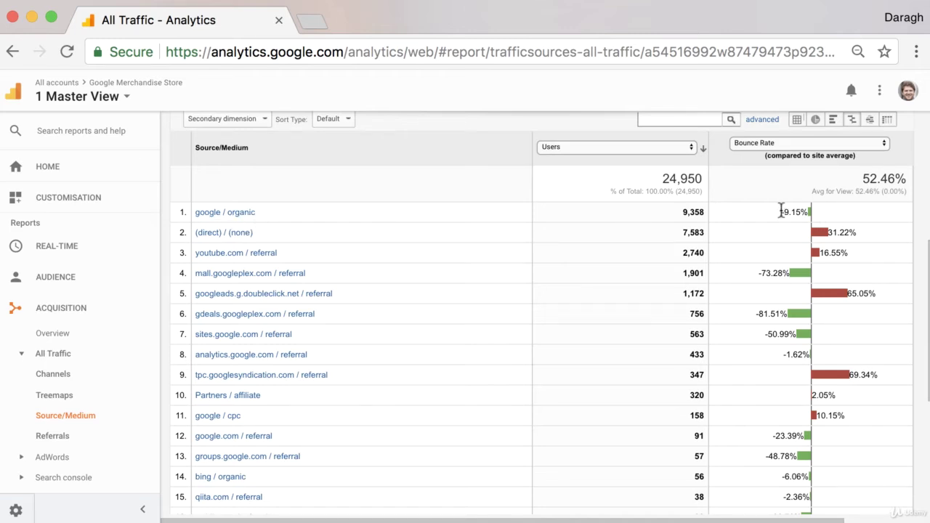
{"action": "left_click_drag", "start_coordinate": [779, 212], "coordinate": [802, 211]}
{"action": "scroll", "coordinate": [792, 211], "scroll_direction": "up", "scroll_amount": 2}
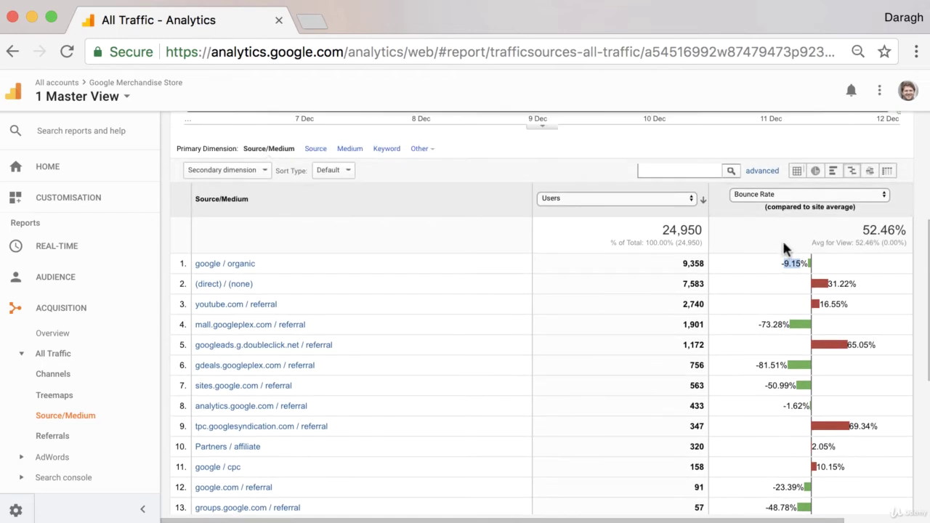
{"action": "left_click", "coordinate": [796, 173]}
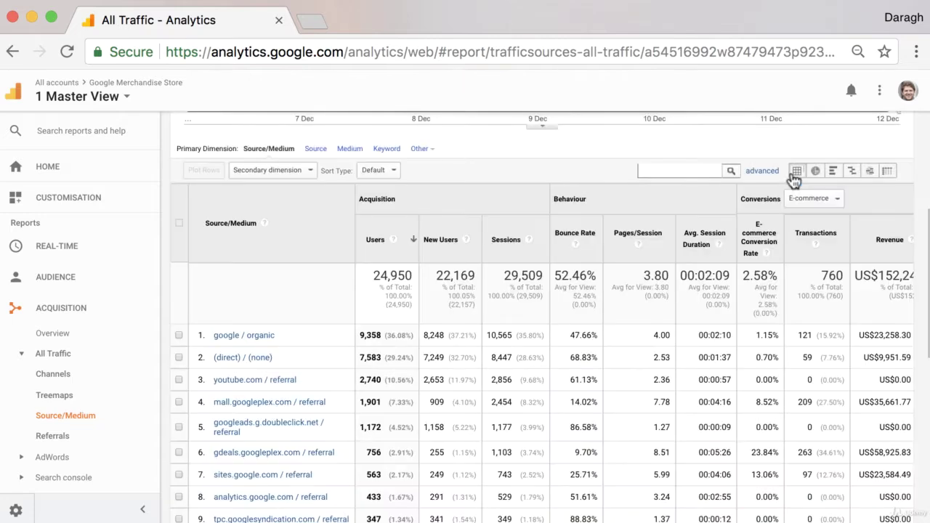
{"action": "scroll", "coordinate": [893, 352], "scroll_direction": "down", "scroll_amount": 1}
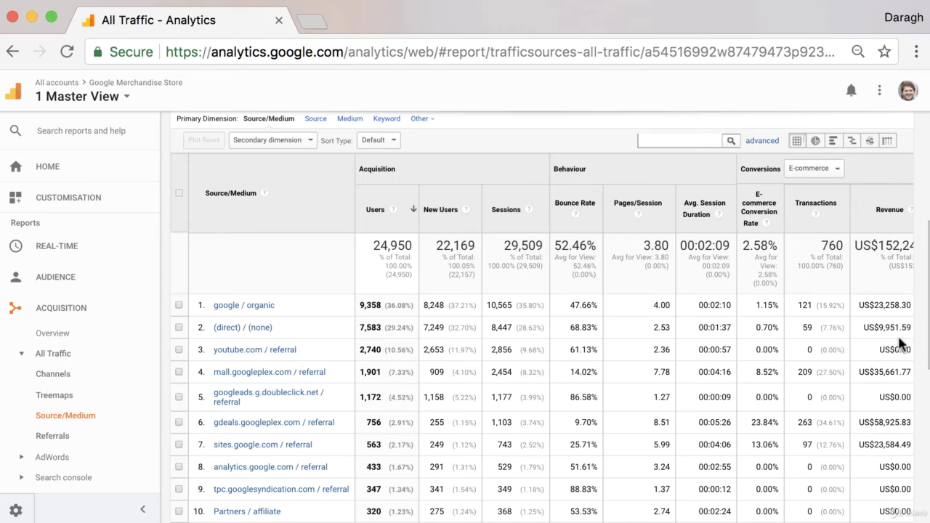
{"action": "left_click_drag", "start_coordinate": [869, 247], "coordinate": [904, 247]}
{"action": "left_click", "coordinate": [881, 254]}
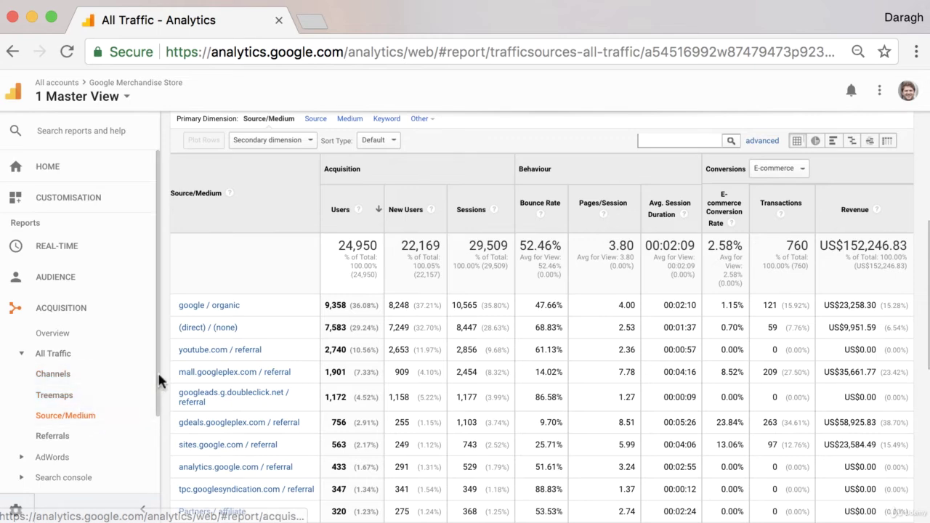
{"action": "left_click_drag", "start_coordinate": [157, 376], "coordinate": [158, 436]}
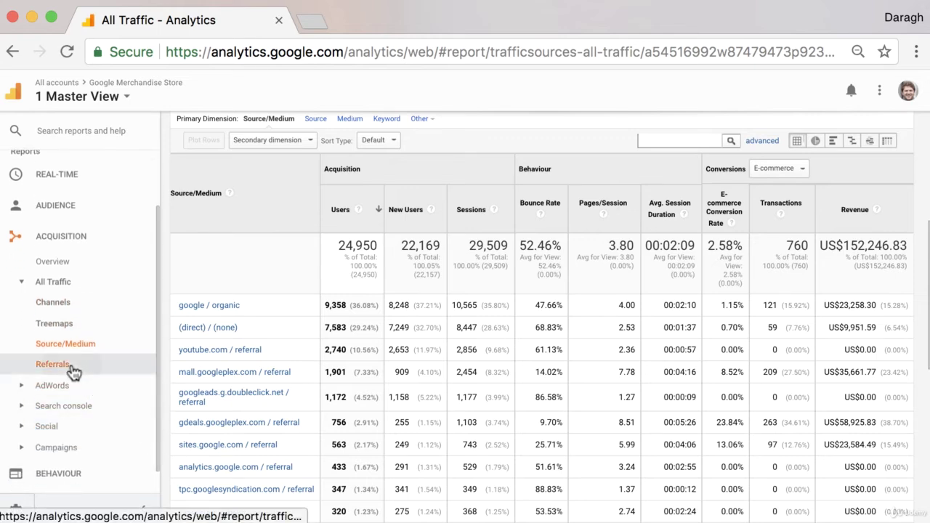
Open the Referrals report, led by youtube.com with 2,740 users.
{"action": "left_click", "coordinate": [80, 369]}
{"action": "scroll", "coordinate": [458, 356], "scroll_direction": "down", "scroll_amount": 10}
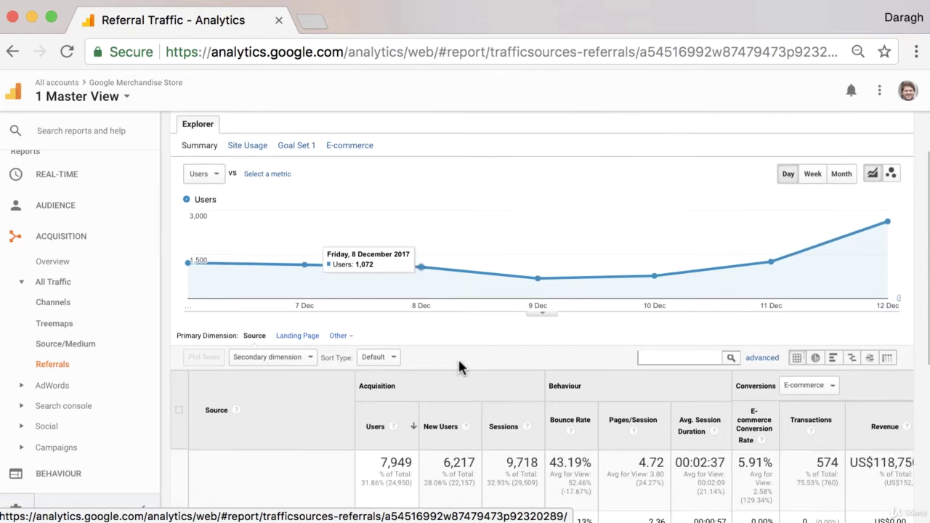
{"action": "scroll", "coordinate": [455, 356], "scroll_direction": "up", "scroll_amount": 1}
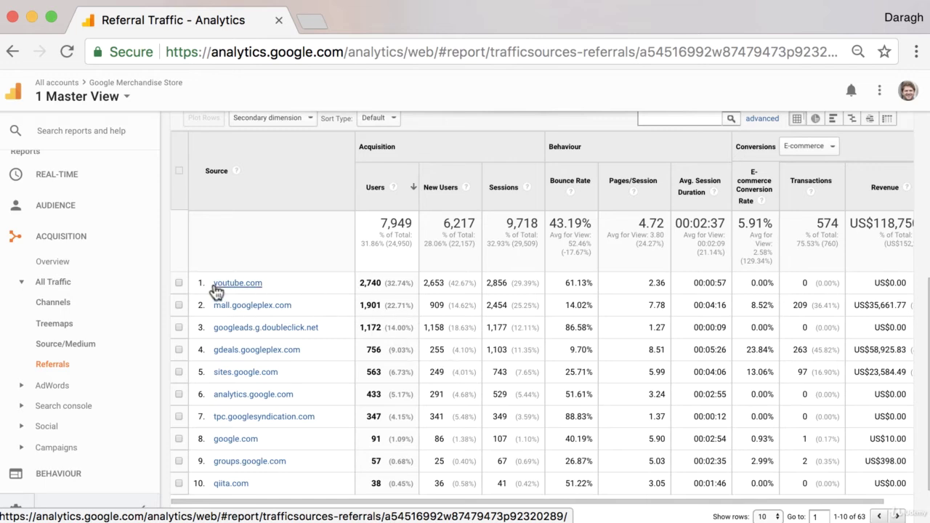
Drill into youtube.com to list its 356 referral paths, topped by /yt/creators/.
{"action": "left_click", "coordinate": [238, 289]}
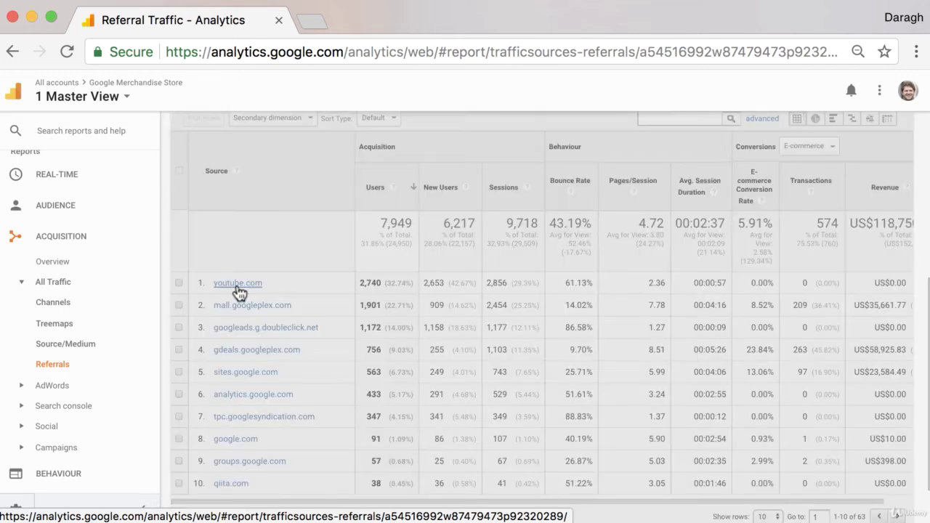
{"action": "scroll", "coordinate": [321, 311], "scroll_direction": "down", "scroll_amount": 3}
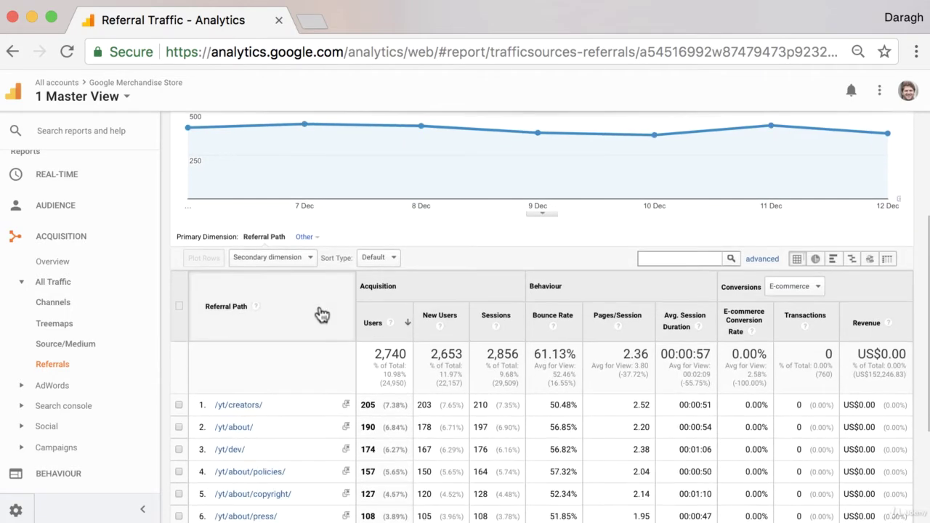
{"action": "scroll", "coordinate": [321, 312], "scroll_direction": "down", "scroll_amount": 3}
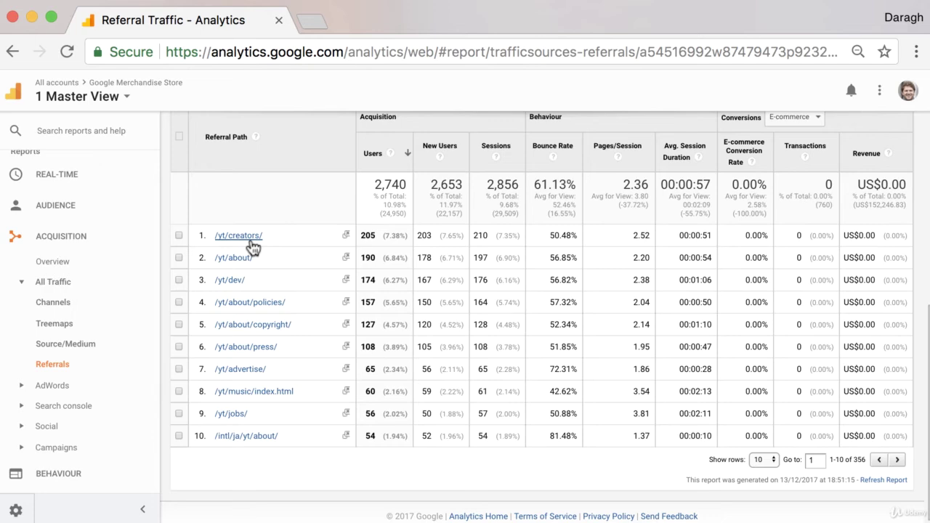
{"action": "scroll", "coordinate": [252, 246], "scroll_direction": "down", "scroll_amount": 1}
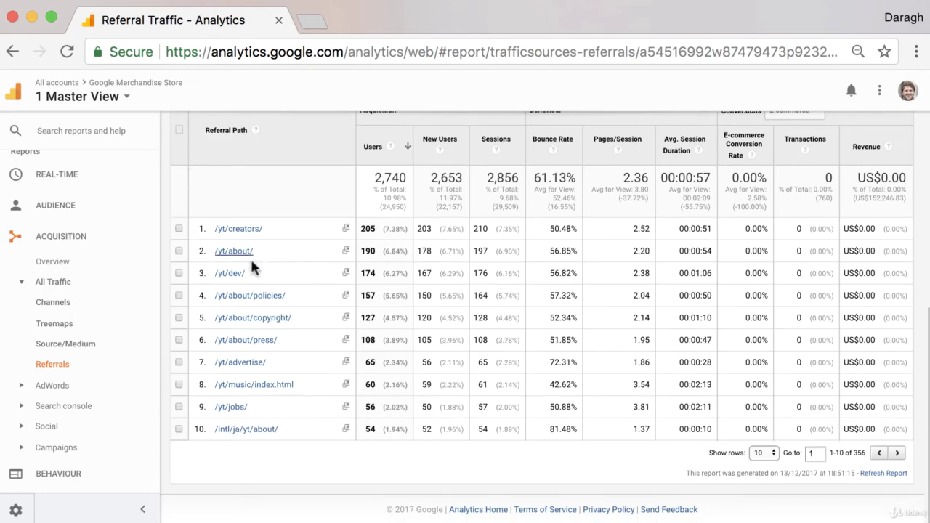
{"action": "scroll", "coordinate": [266, 294], "scroll_direction": "down", "scroll_amount": 1}
{"action": "scroll", "coordinate": [269, 296], "scroll_direction": "up", "scroll_amount": 3}
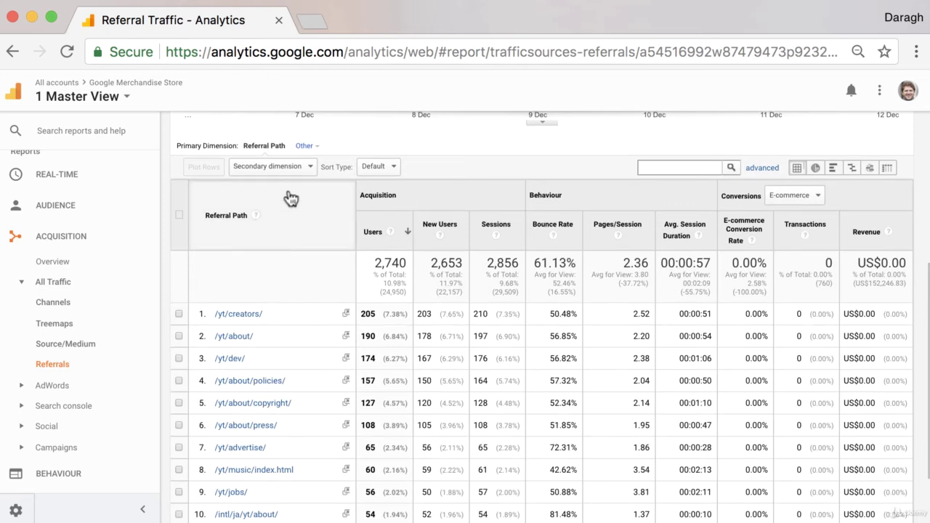
Add Landing Page as the secondary dimension, found by searching 'landing'.
{"action": "left_click", "coordinate": [311, 170]}
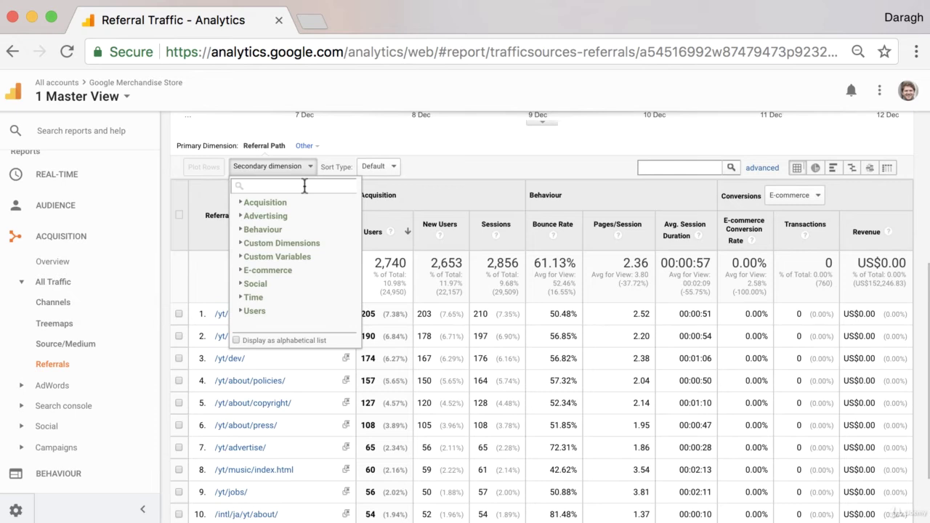
{"action": "type", "text": "landing"}
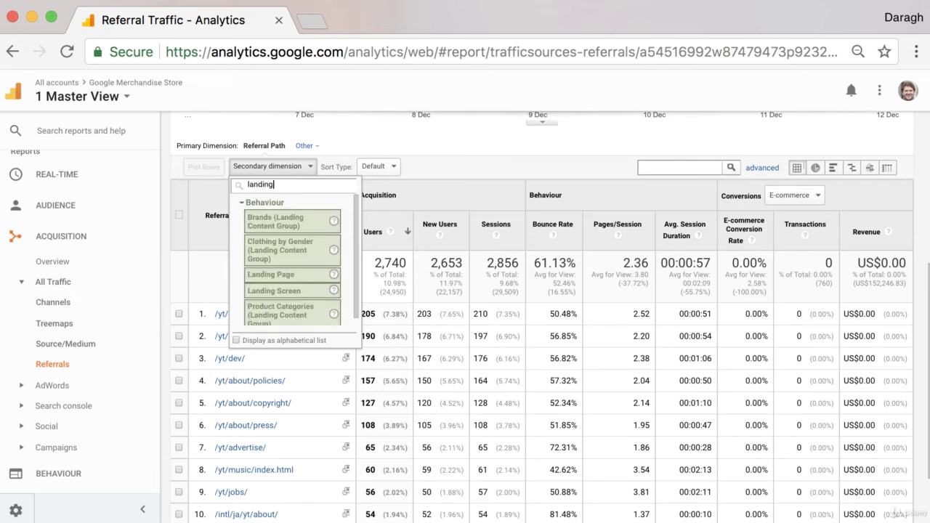
{"action": "left_click", "coordinate": [322, 274]}
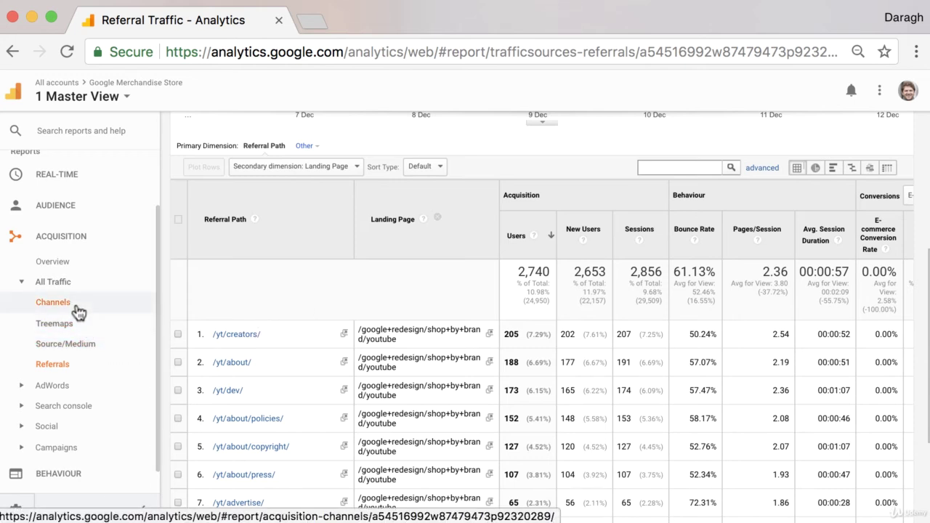
Open the Acquisition Overview and scroll through the Top Channels chart and channel table.
{"action": "left_click", "coordinate": [74, 268]}
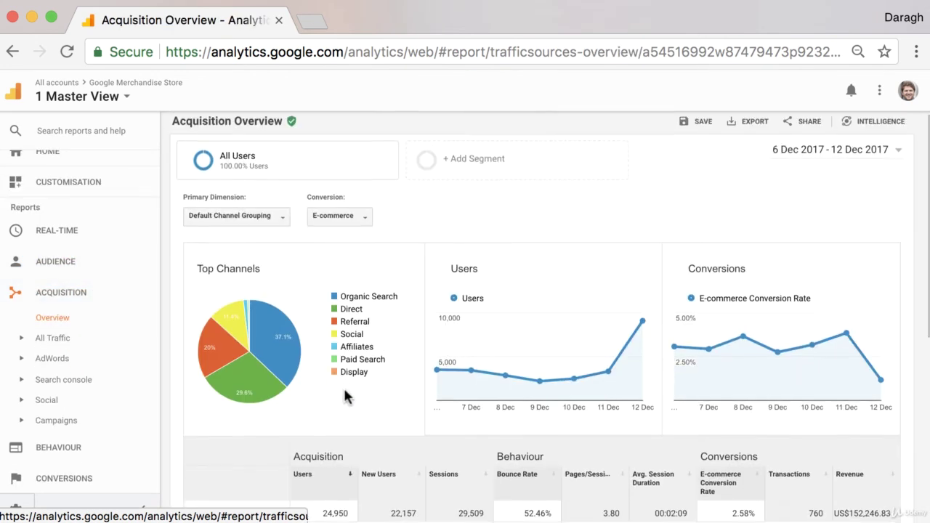
{"action": "scroll", "coordinate": [346, 394], "scroll_direction": "down", "scroll_amount": 3}
{"action": "scroll", "coordinate": [347, 395], "scroll_direction": "down", "scroll_amount": 3}
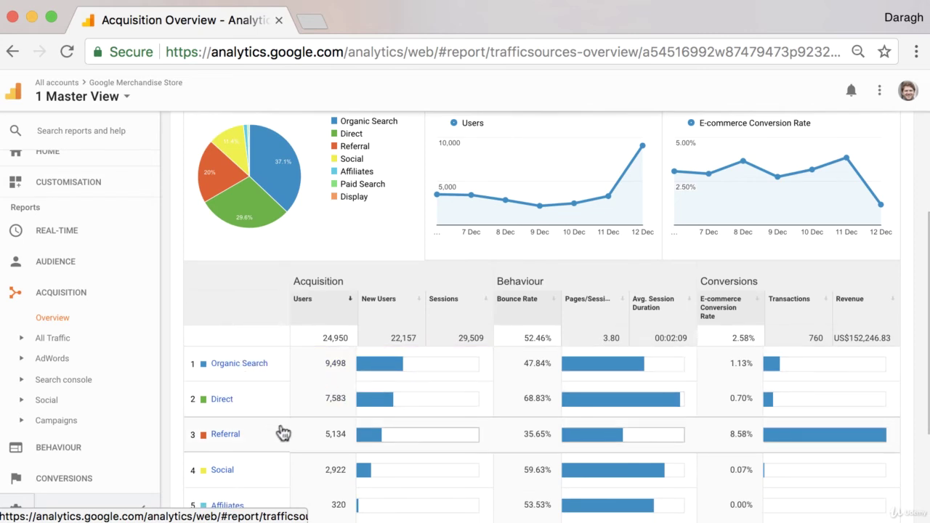
{"action": "scroll", "coordinate": [289, 442], "scroll_direction": "down", "scroll_amount": 3}
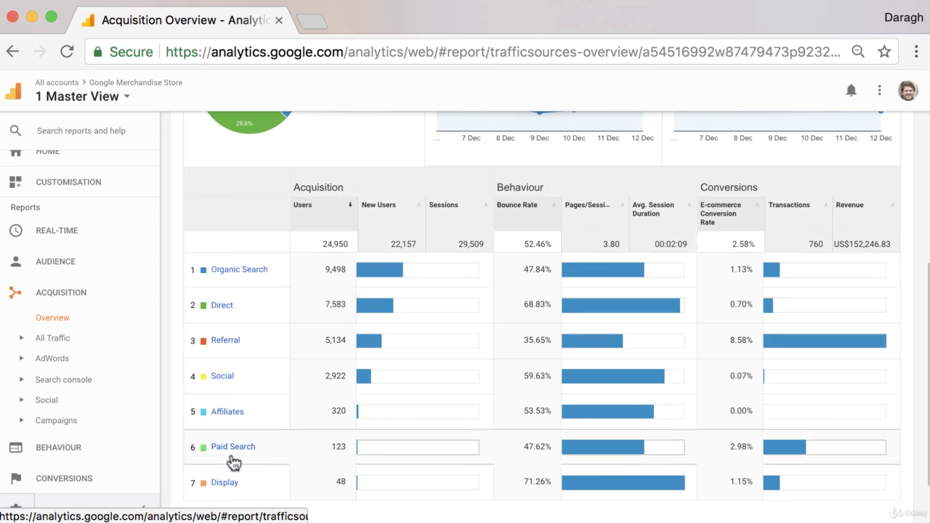
{"action": "scroll", "coordinate": [233, 462], "scroll_direction": "down", "scroll_amount": 1}
{"action": "scroll", "coordinate": [240, 448], "scroll_direction": "up", "scroll_amount": 1}
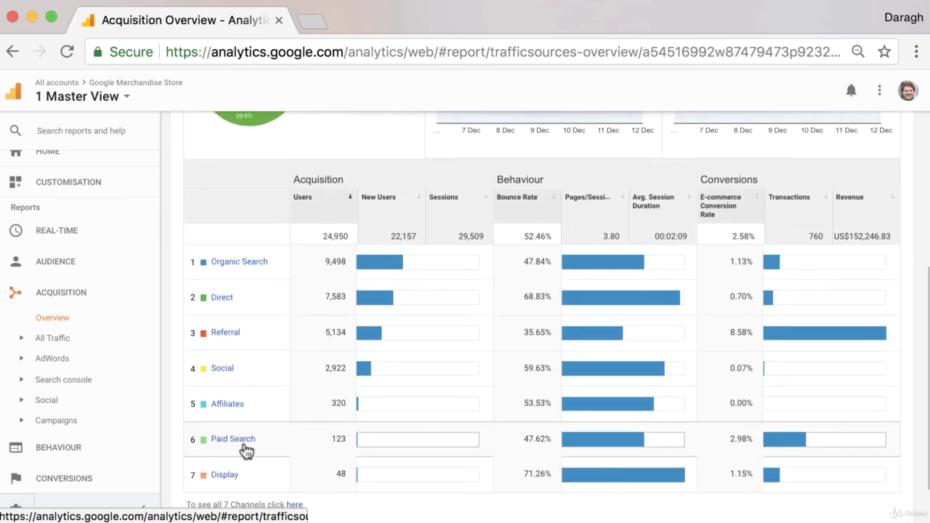
{"action": "scroll", "coordinate": [291, 258], "scroll_direction": "up", "scroll_amount": 5}
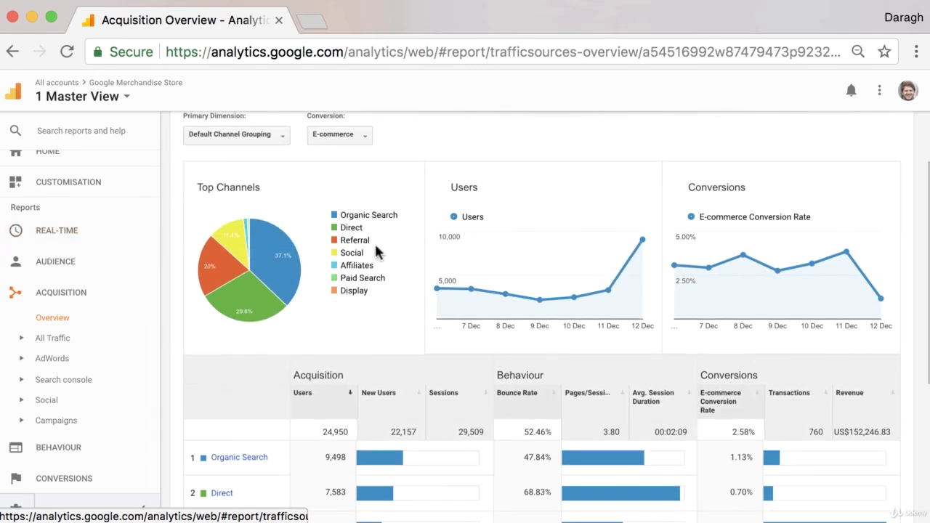
{"action": "scroll", "coordinate": [383, 308], "scroll_direction": "up", "scroll_amount": 2}
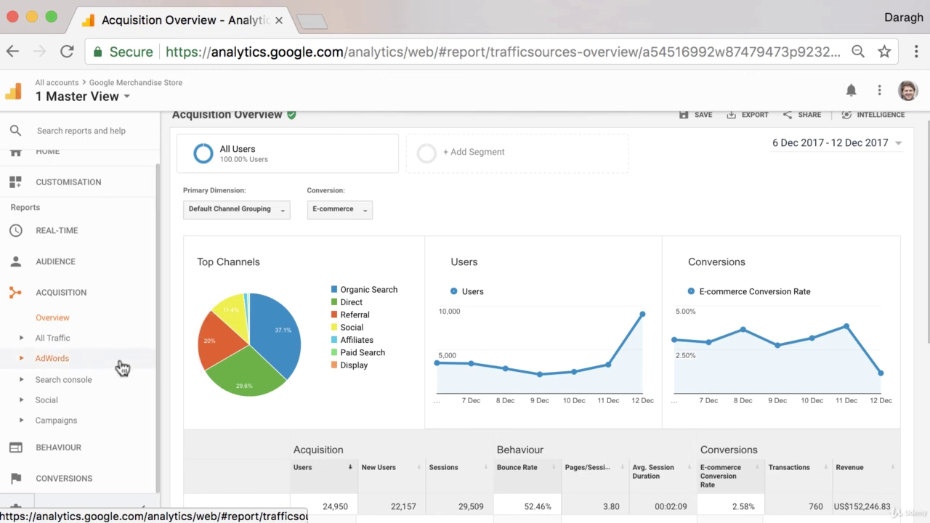
Reopen All Traffic > Source/Medium and switch comparison view to Bounce Rate versus site average.
{"action": "scroll", "coordinate": [88, 342], "scroll_direction": "down", "scroll_amount": 2}
{"action": "left_click", "coordinate": [23, 283]}
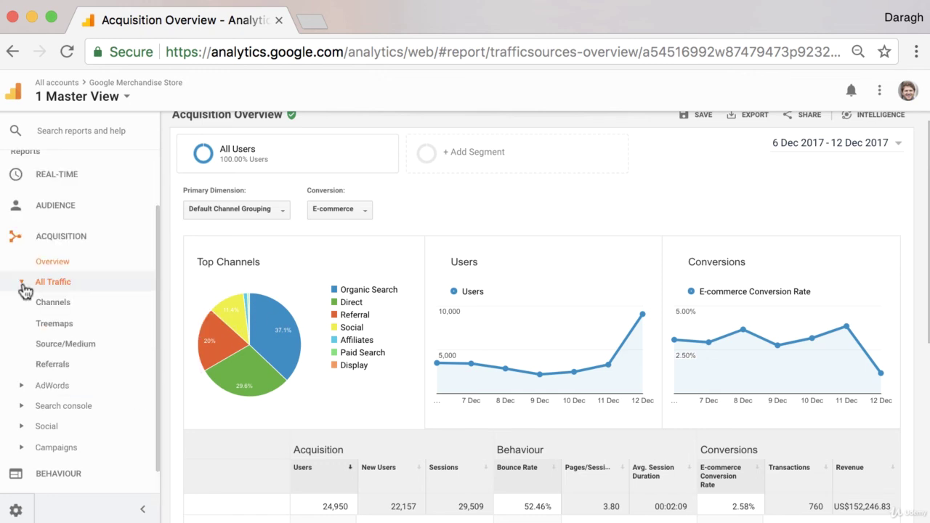
{"action": "left_click", "coordinate": [91, 352]}
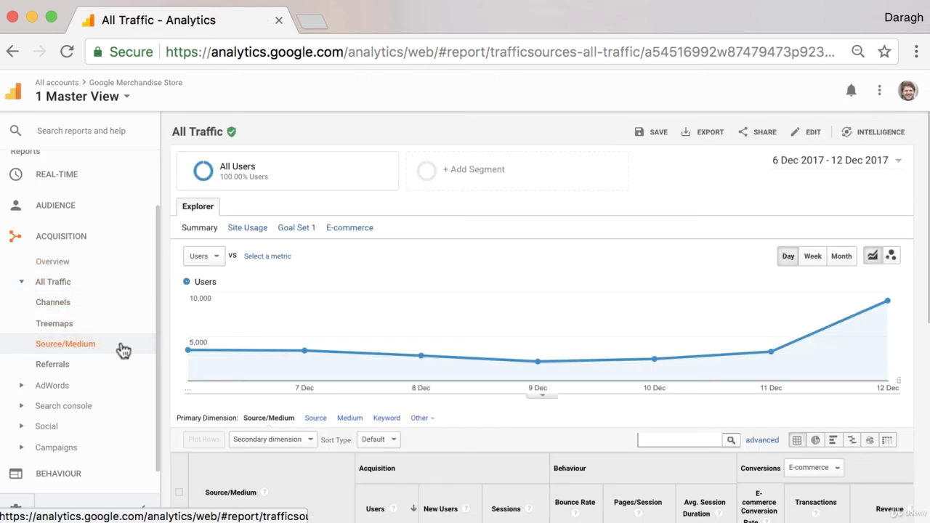
{"action": "scroll", "coordinate": [594, 404], "scroll_direction": "down", "scroll_amount": 4}
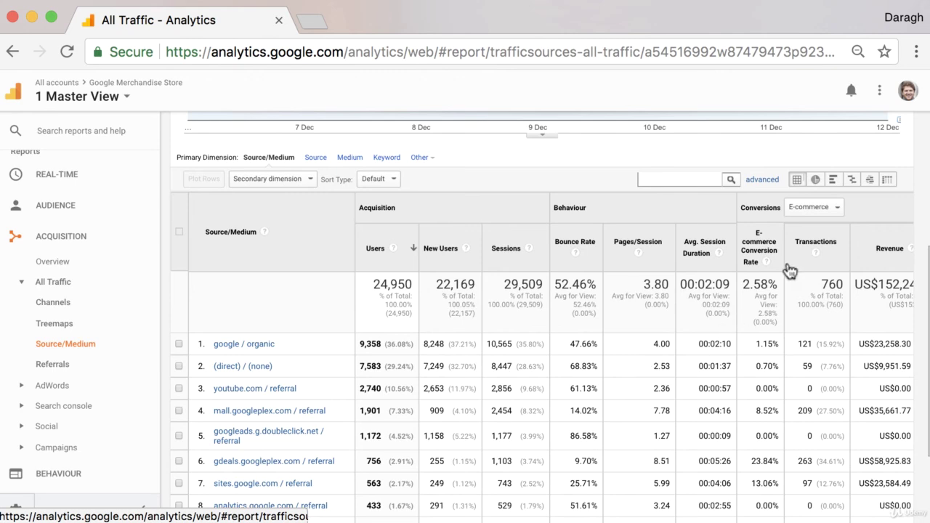
{"action": "left_click", "coordinate": [852, 176]}
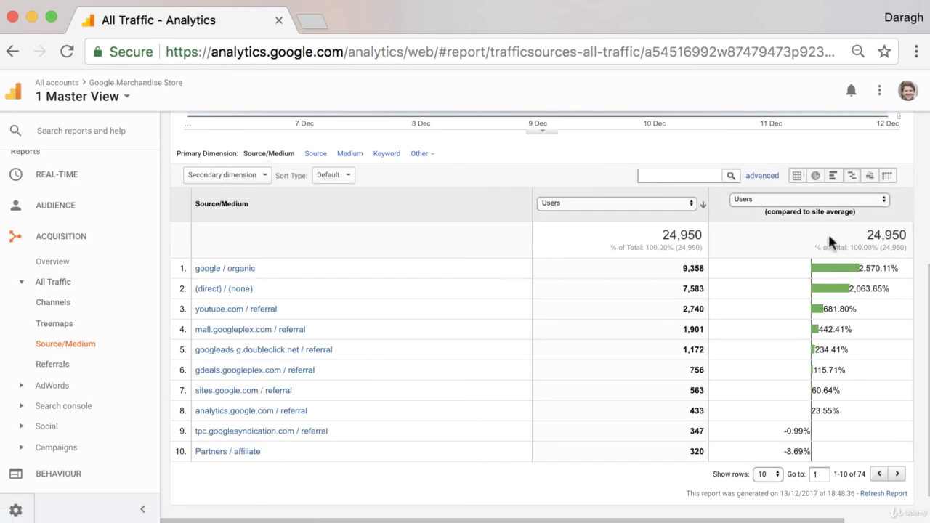
{"action": "left_click", "coordinate": [825, 204]}
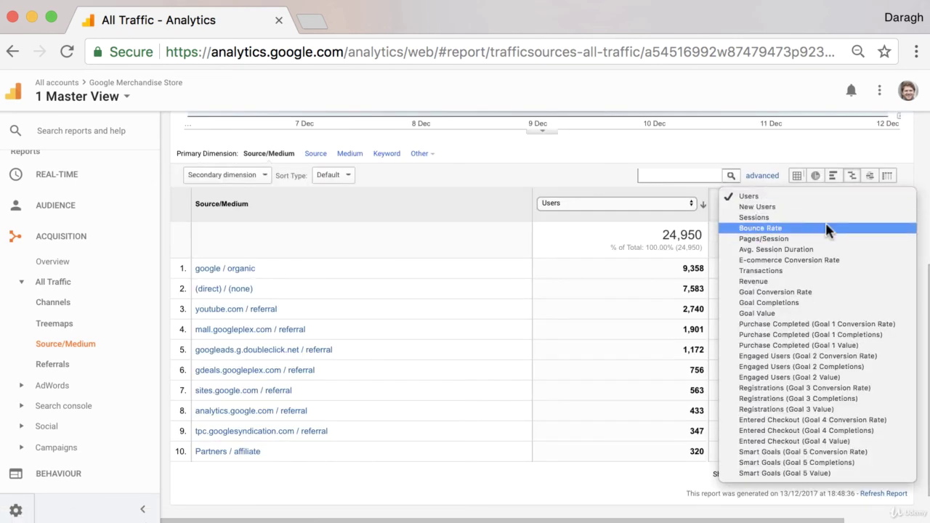